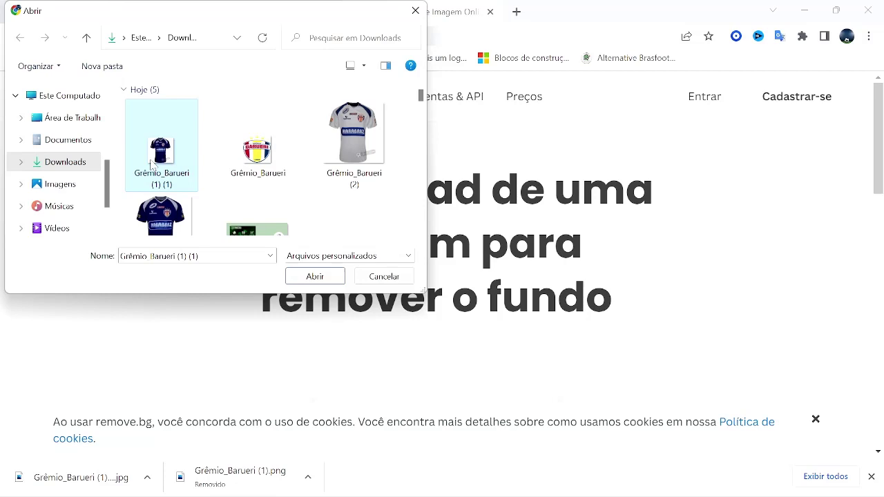
Step: Upload the Grêmio_Barueri (1) (1) shirt image to remove.bg for background removal, and switch to File Explorer's Downloads folder
click(317, 277)
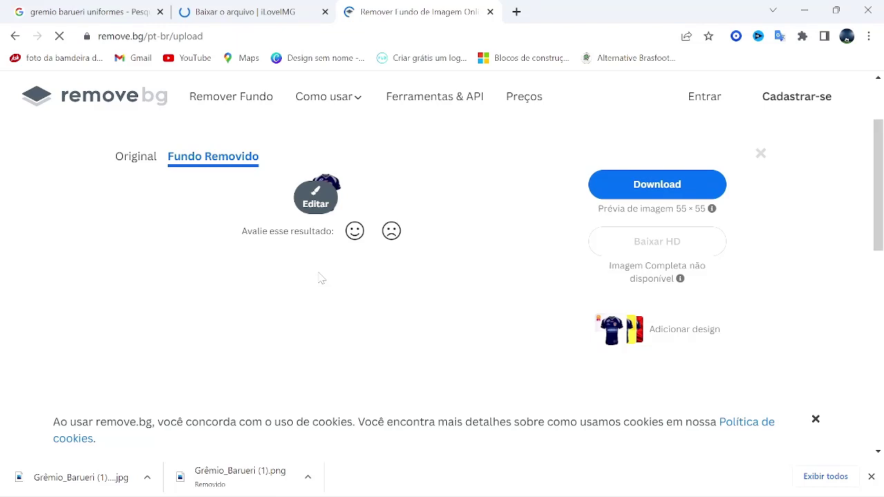
key(alt+Tab)
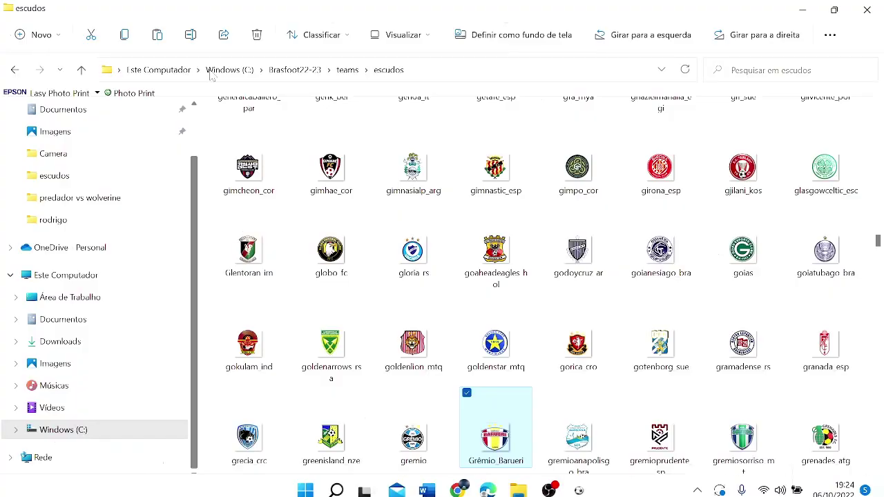
click(194, 105)
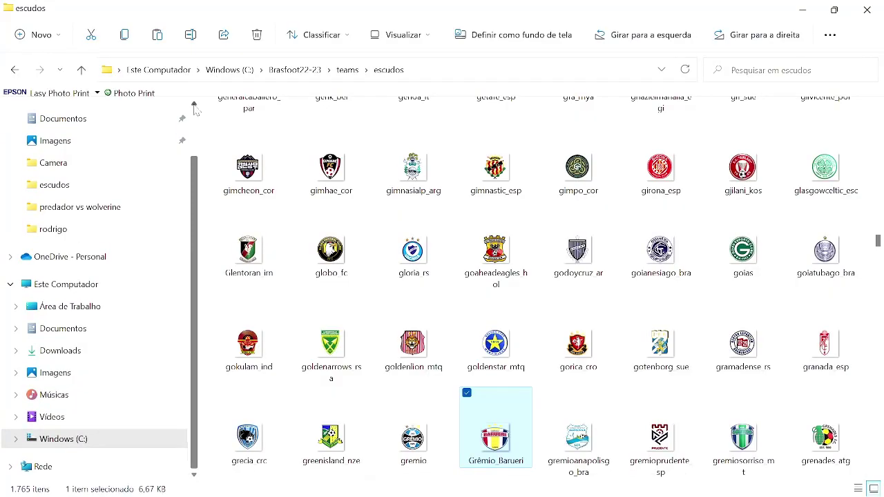
scroll(196, 118, up, 1)
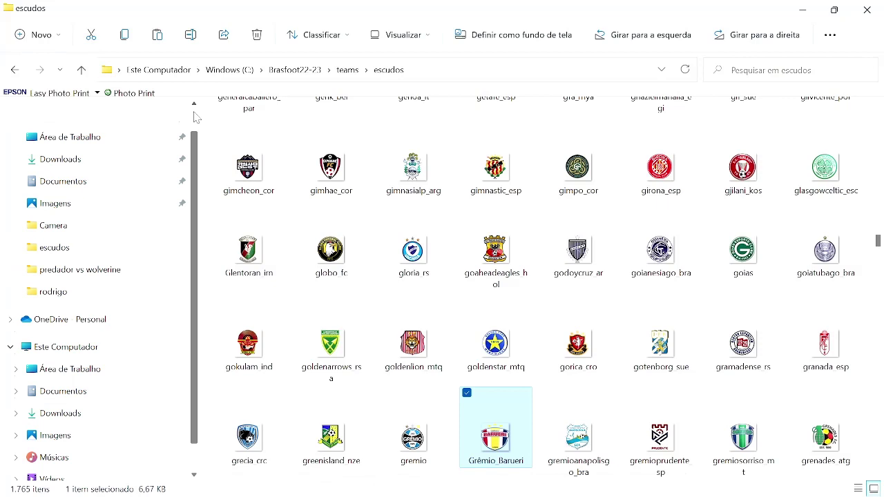
click(61, 159)
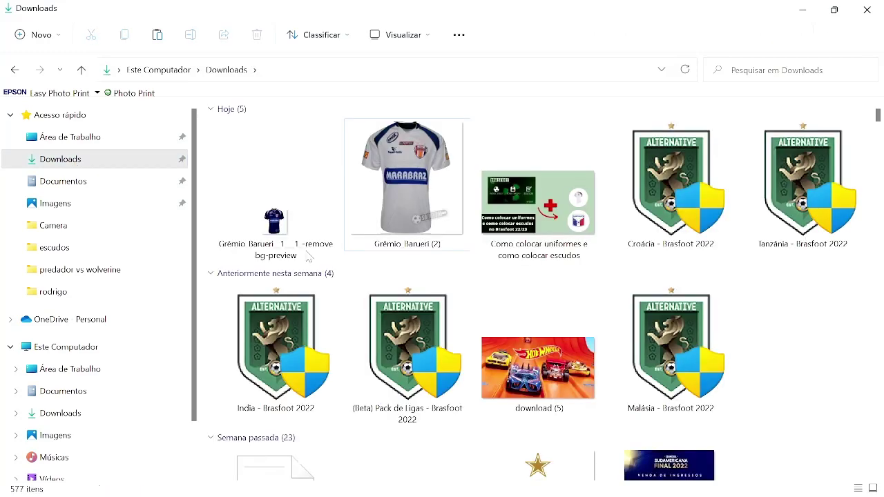
Step: Rename the background-free shirt image in Downloads as Grêmio_Barueri
click(290, 261)
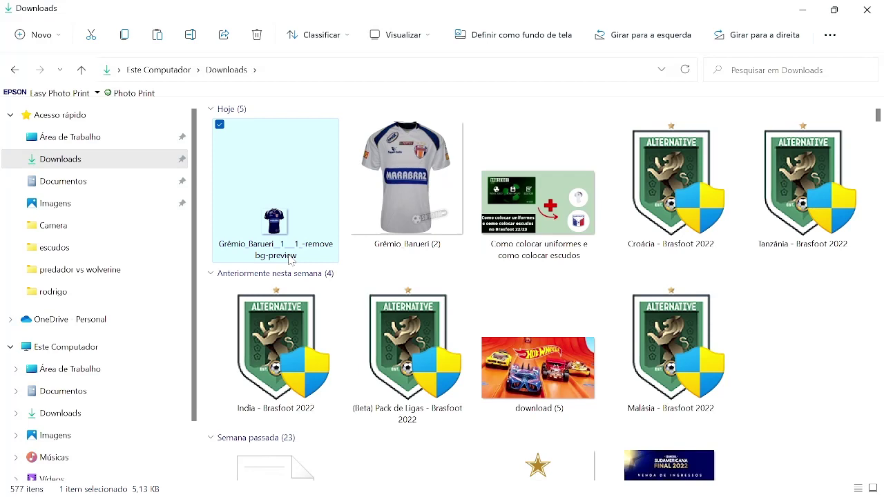
double_click(288, 255)
key(F2)
key(BackSpace)
key(BackSpace)
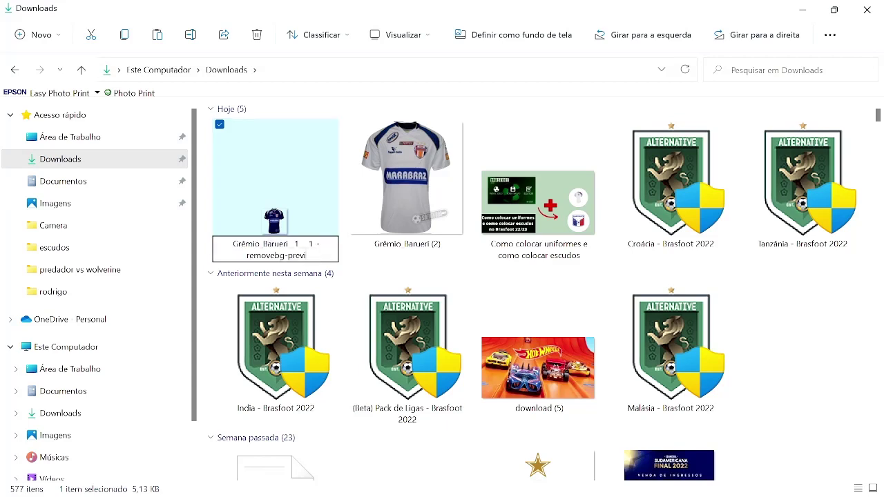
key(BackSpace)
key(BackSpace)
key(BackSpace)
key(BackSpace)
key(BackSpace)
key(BackSpace)
key(BackSpace)
key(BackSpace)
key(BackSpace)
key(BackSpace)
key(BackSpace)
key(BackSpace)
key(BackSpace)
key(BackSpace)
key(BackSpace)
key(BackSpace)
key(BackSpace)
key(BackSpace)
key(BackSpace)
key(BackSpace)
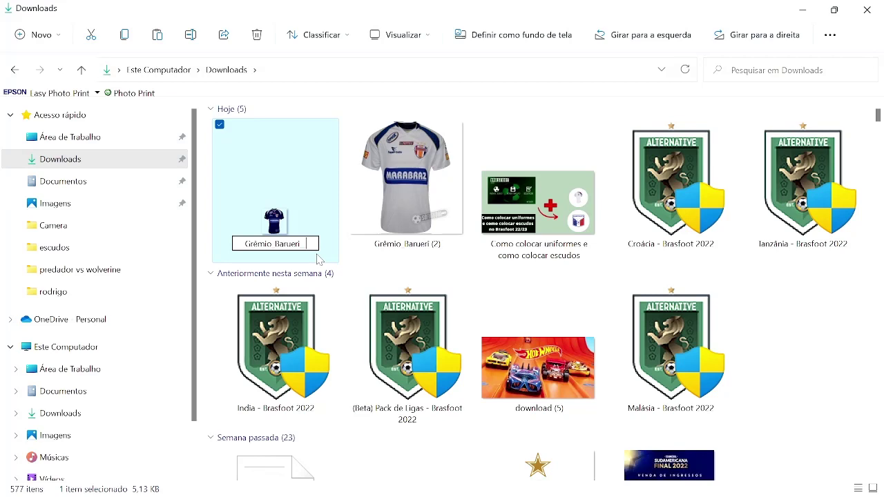
key(Return)
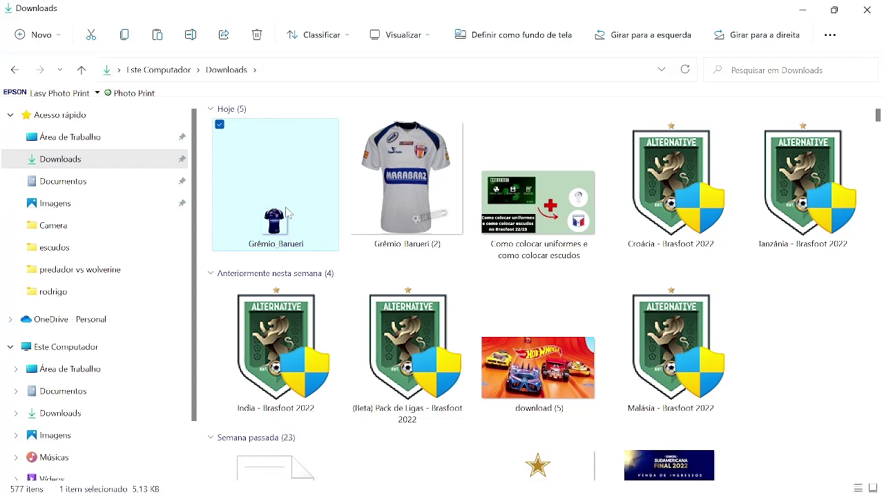
Step: Copy the Grêmio_Barueri shirt image from Downloads into the camisas folder under Windows (C:), Brasfoot22-23, teams
right_click(286, 211)
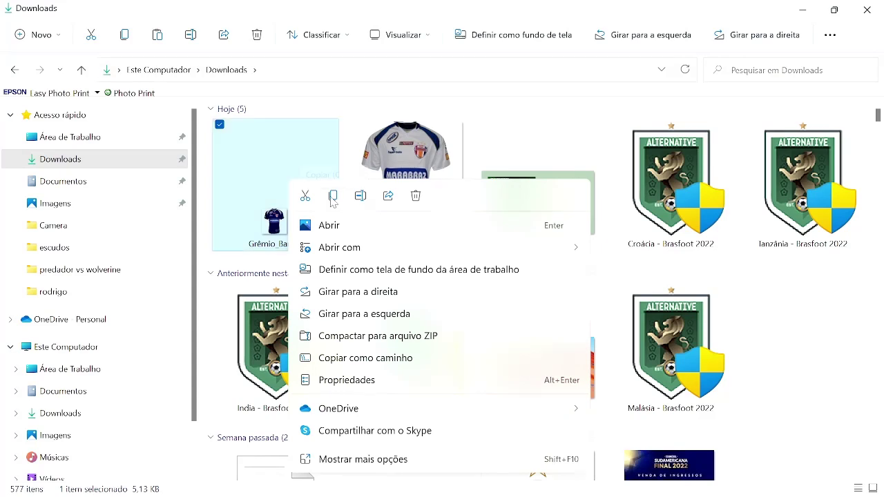
click(332, 197)
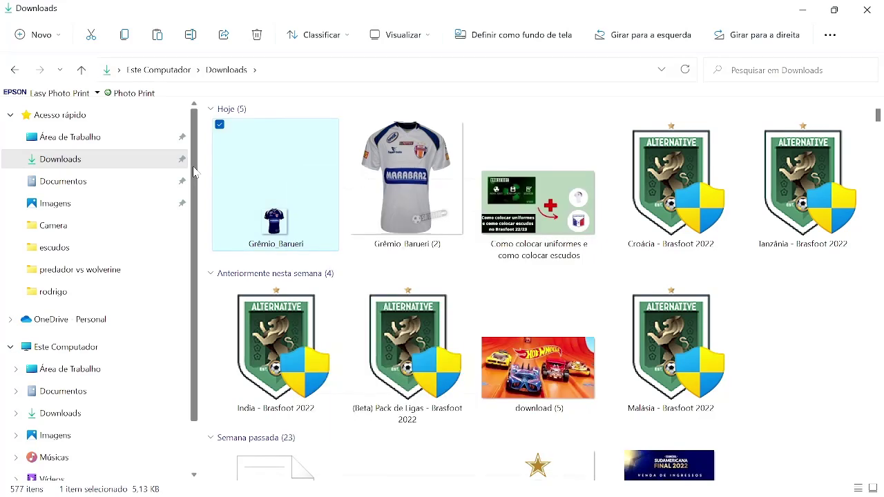
drag(194, 172, 193, 347)
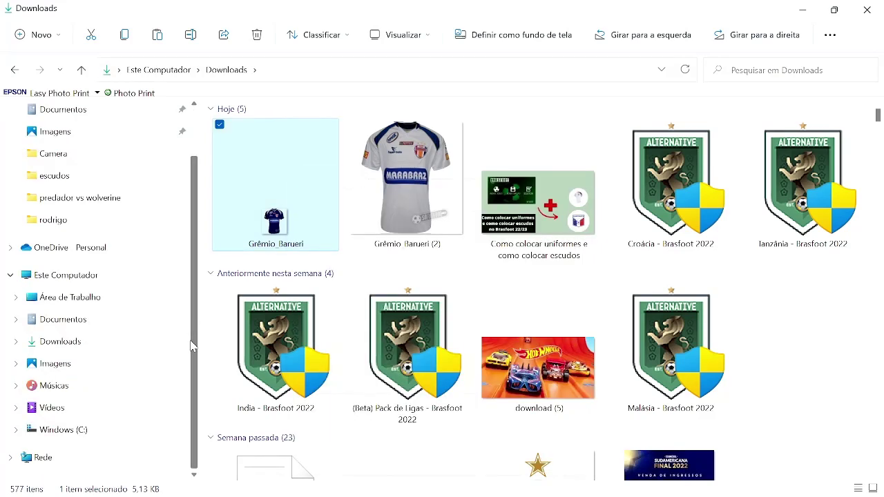
click(63, 430)
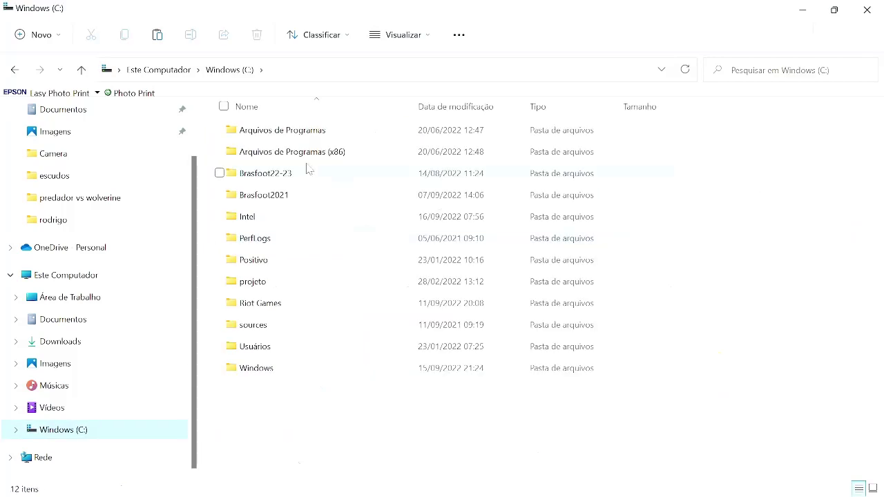
click(300, 167)
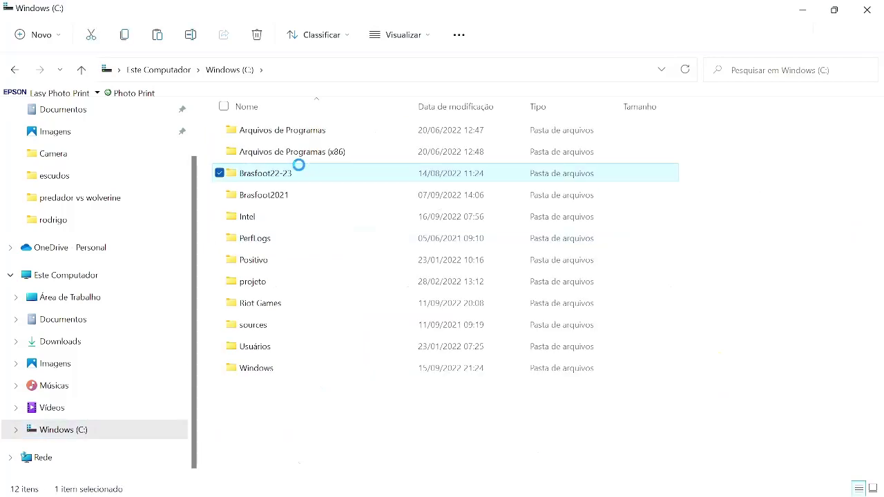
double_click(299, 167)
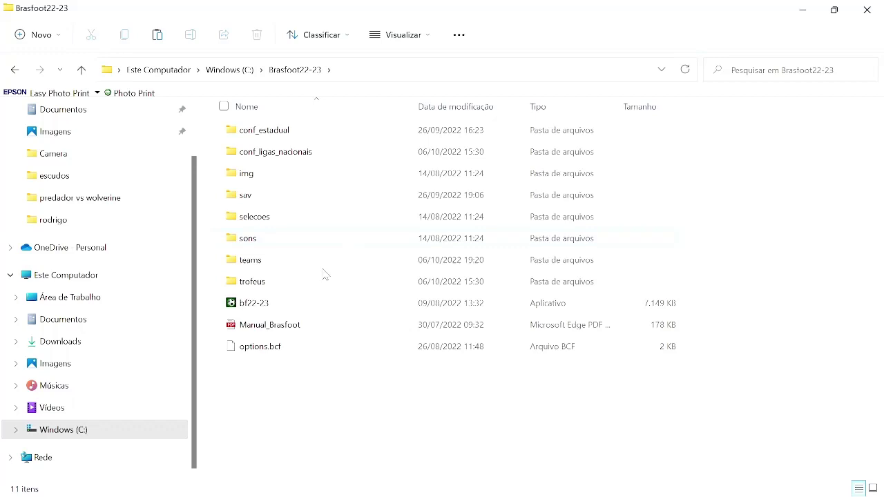
double_click(280, 263)
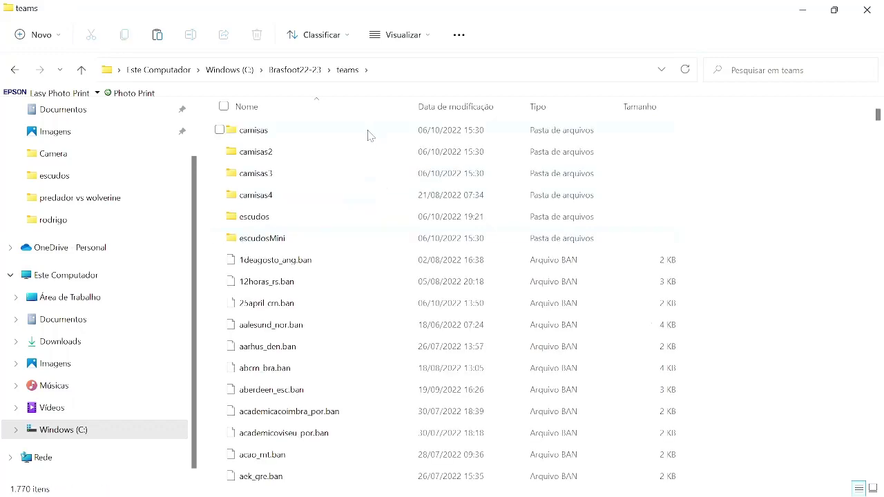
double_click(369, 136)
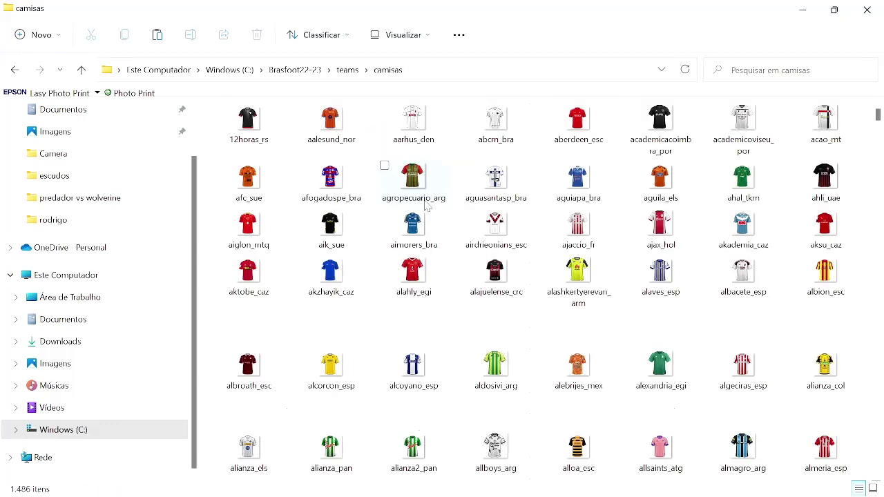
right_click(456, 241)
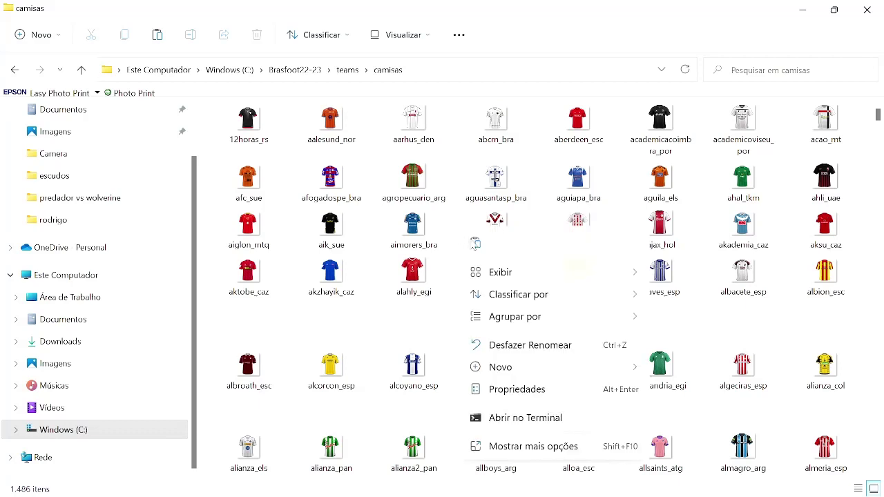
click(475, 244)
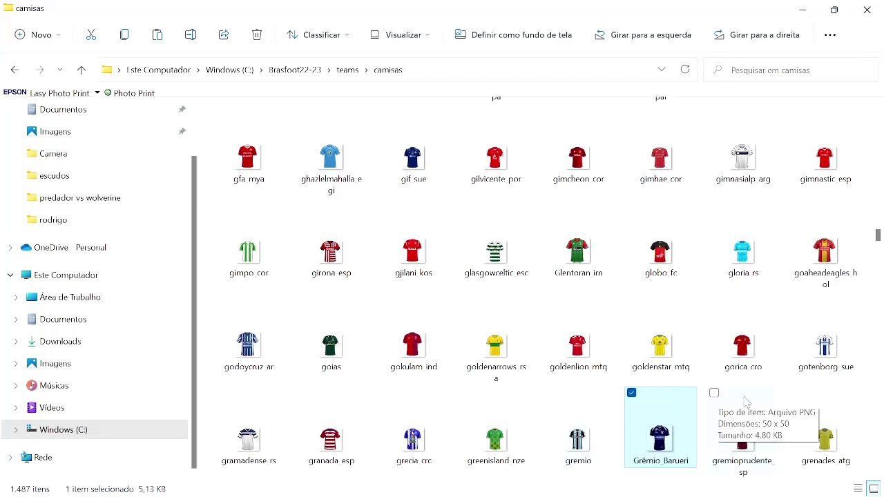
Step: Switch to Editor Brasfoot and reload the Grêmio Barueri team to check its first shirt
mouse_move(874, 494)
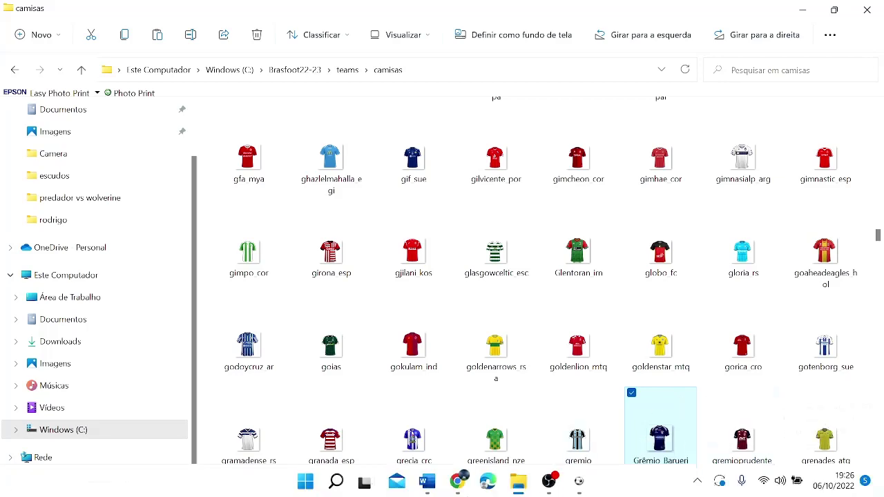
click(580, 483)
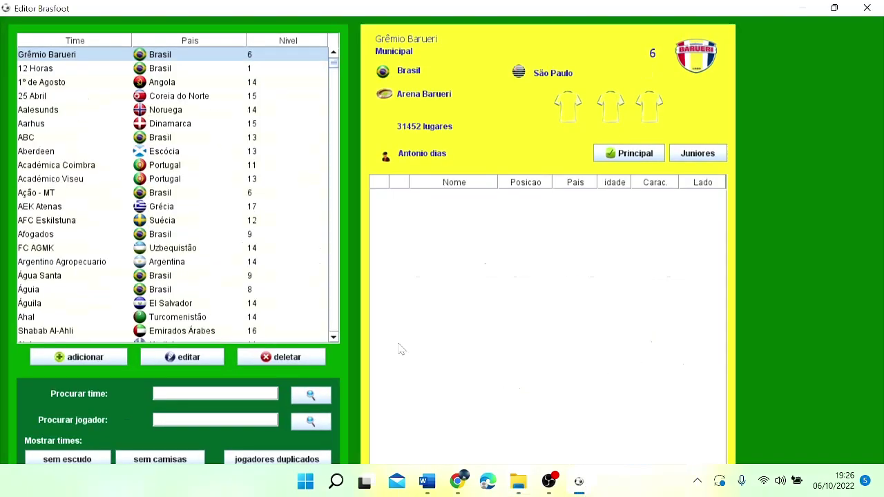
click(184, 69)
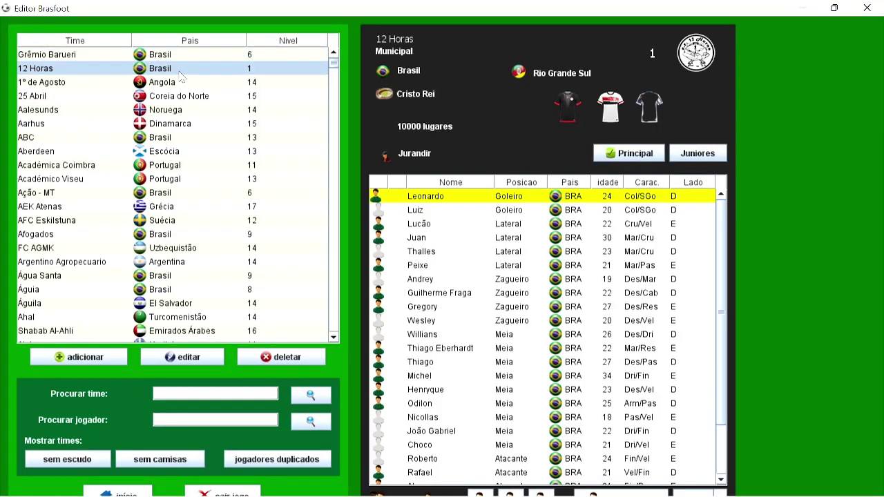
click(194, 56)
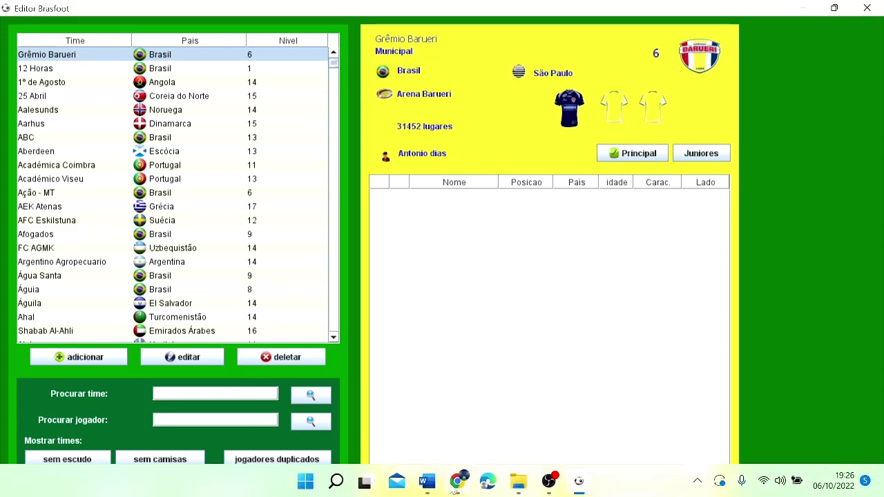
Step: Switch back to File Explorer and return to the teams folder to view the camisas2, camisas3 and camisas4 folders
mouse_move(460, 483)
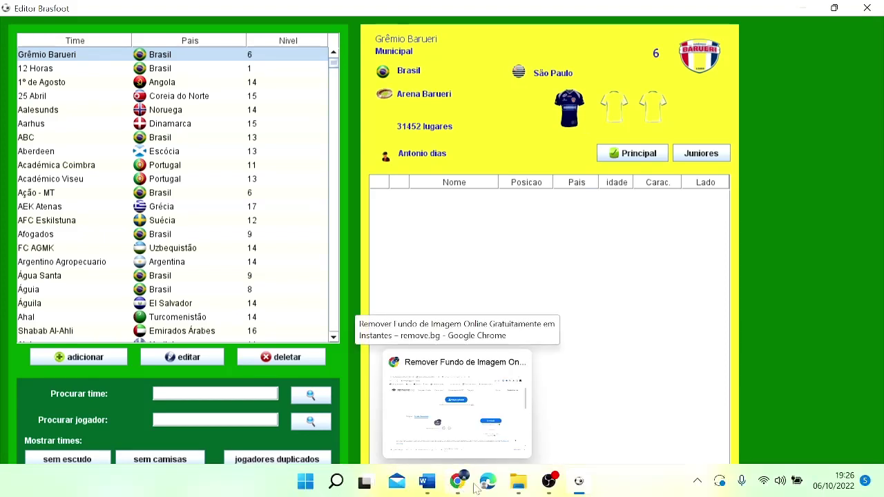
click(521, 487)
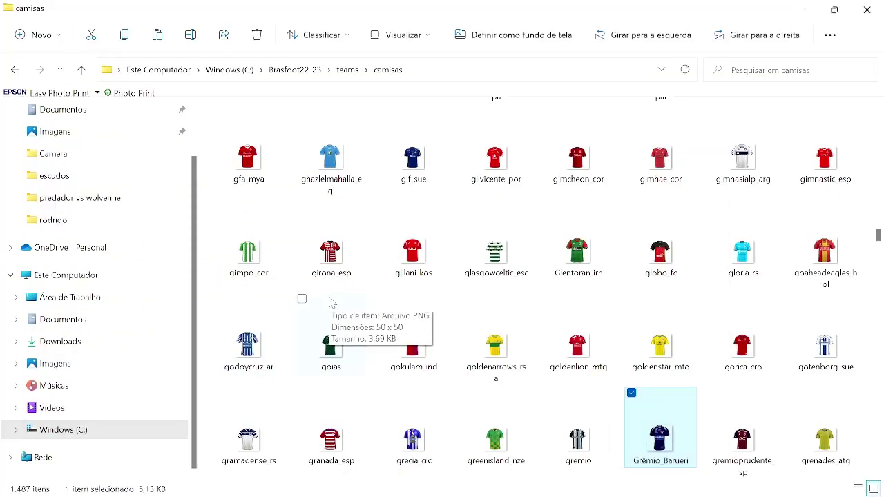
click(15, 72)
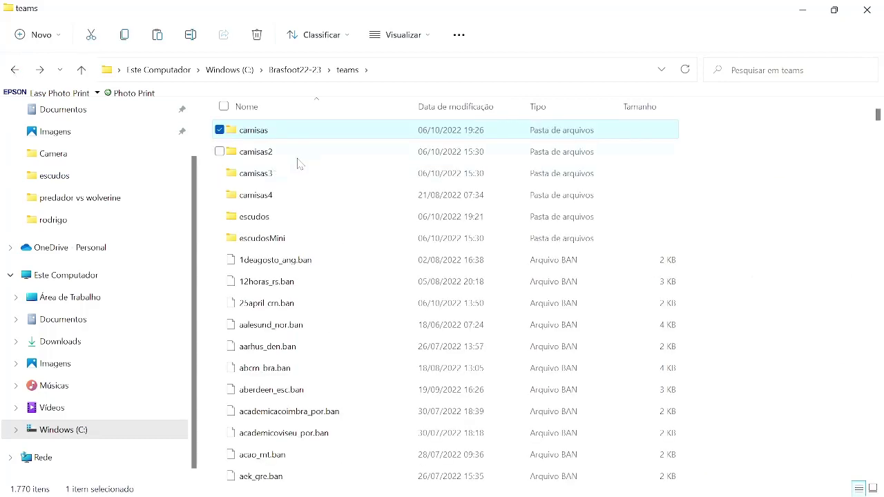
mouse_move(298, 163)
mouse_move(300, 198)
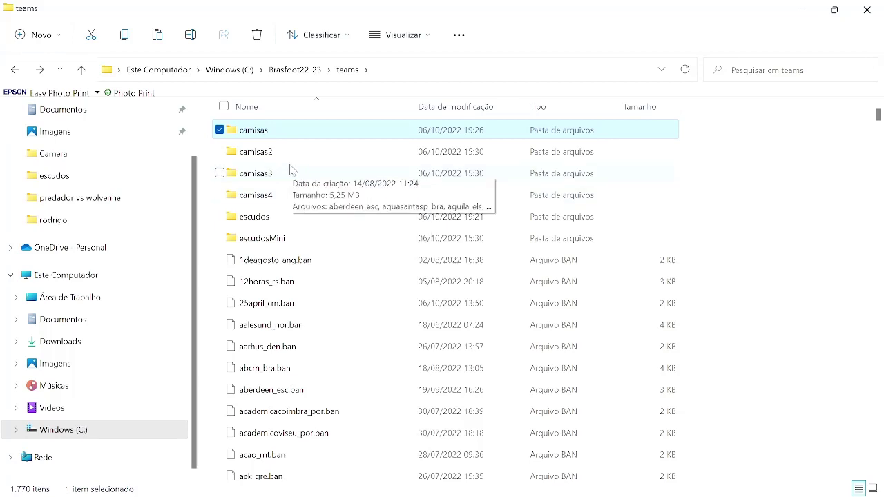
Step: Switch to Editor Brasfoot, search the teams for "guara" and select Guaratinguetá to view its badge and shirts
mouse_move(631, 481)
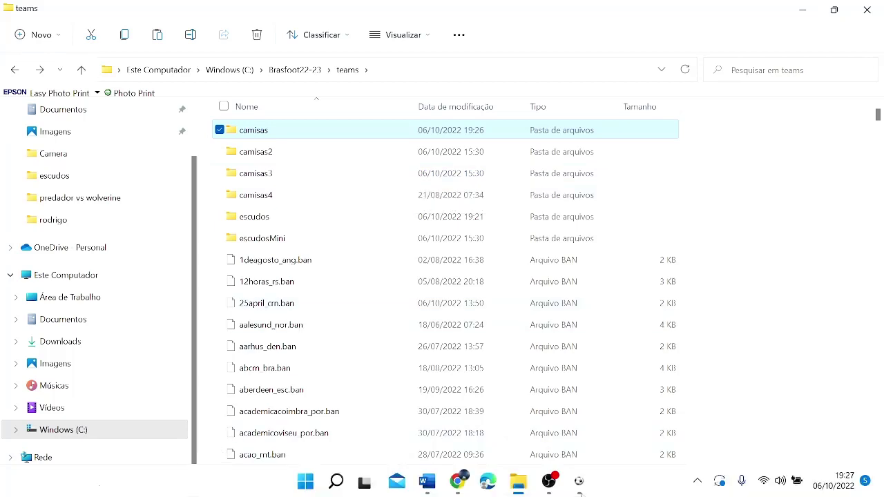
click(579, 484)
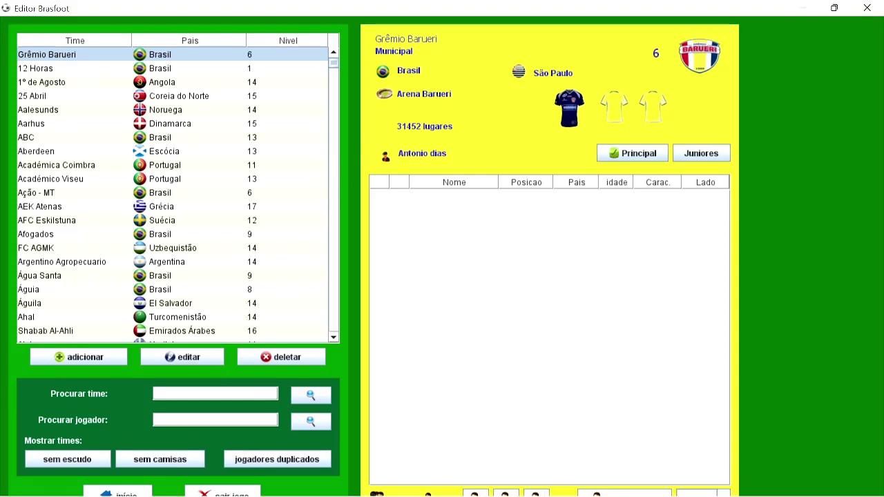
text(guara)
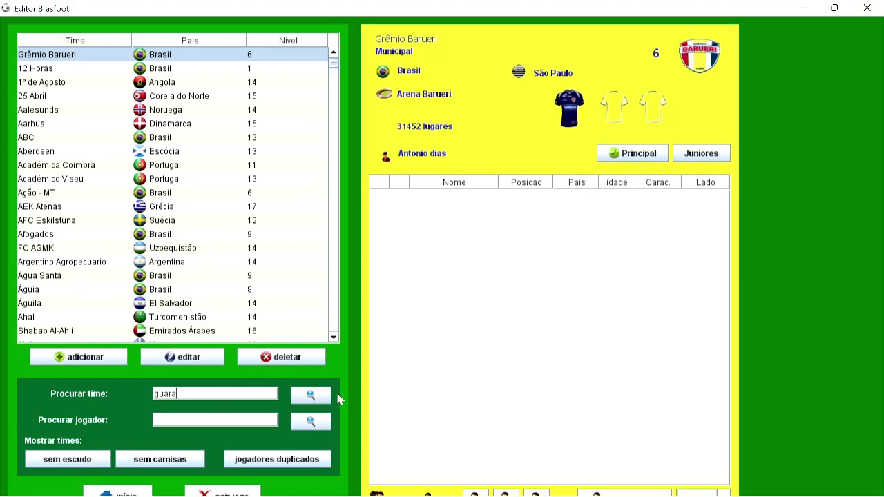
click(312, 397)
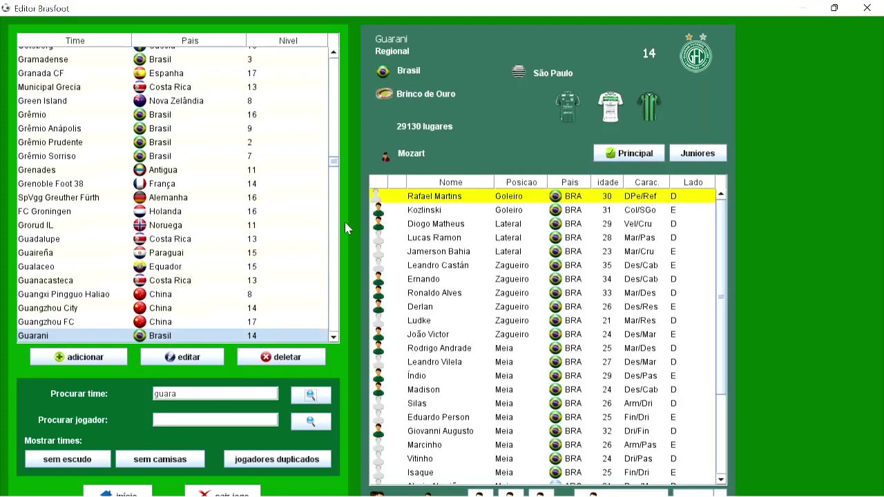
click(334, 339)
click(335, 338)
click(334, 338)
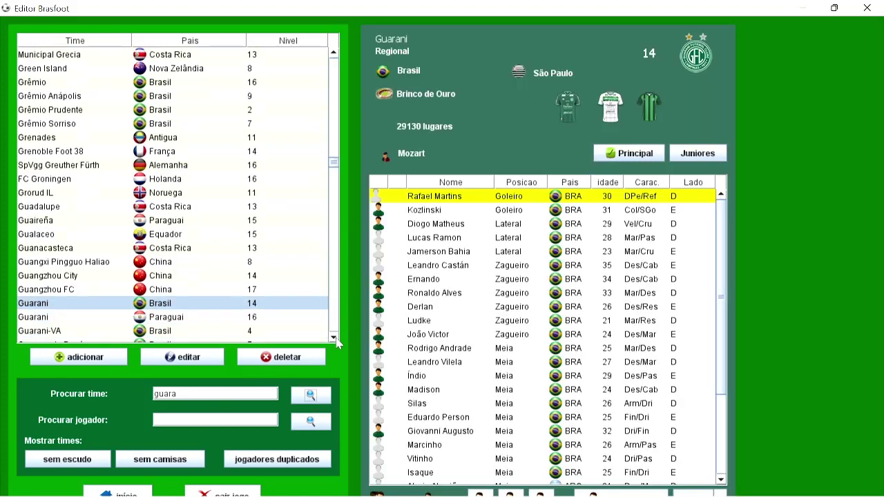
click(335, 338)
click(334, 338)
click(335, 339)
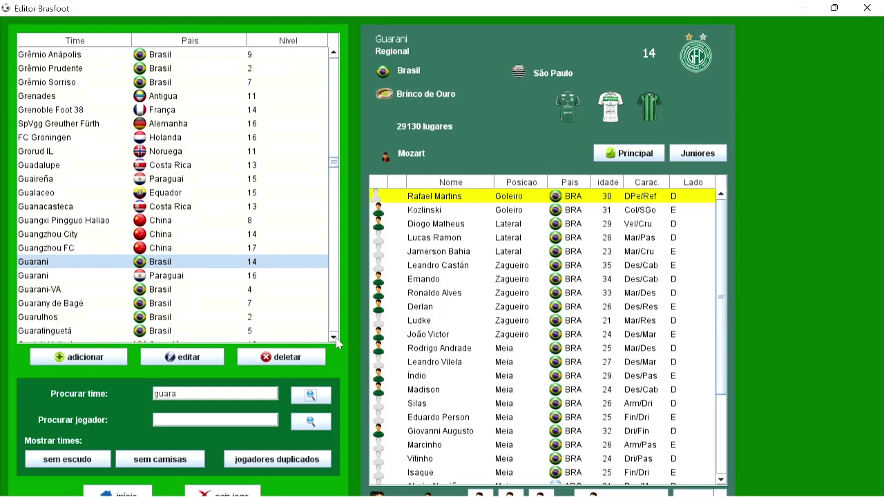
click(234, 333)
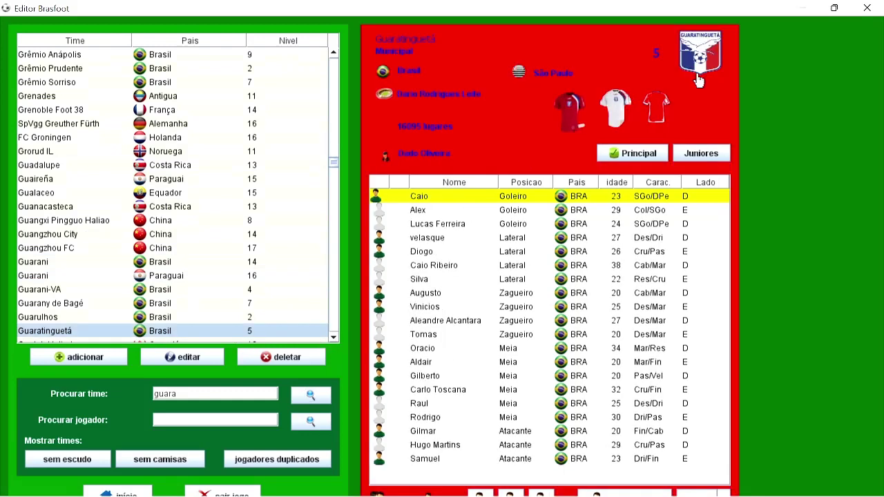